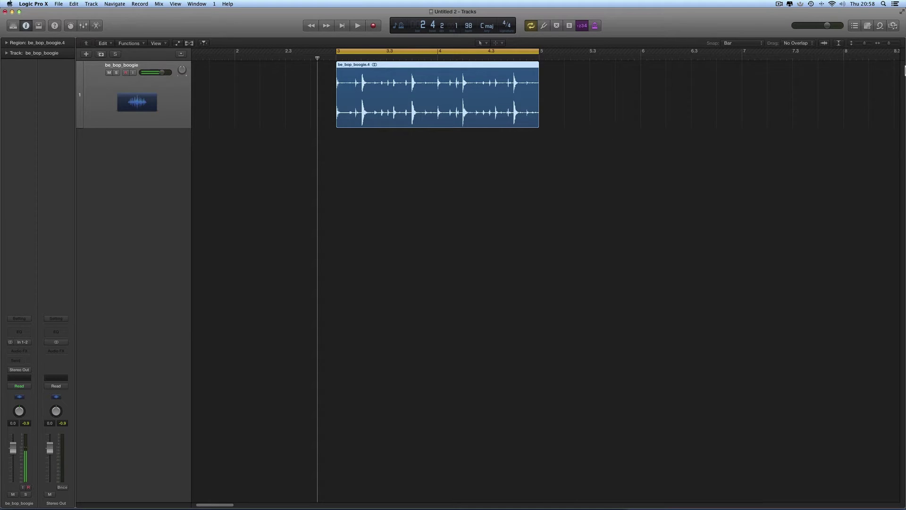
- Bring up the Export submenu in the be_bop_boogie.4 region's shortcut menu
click(881, 26)
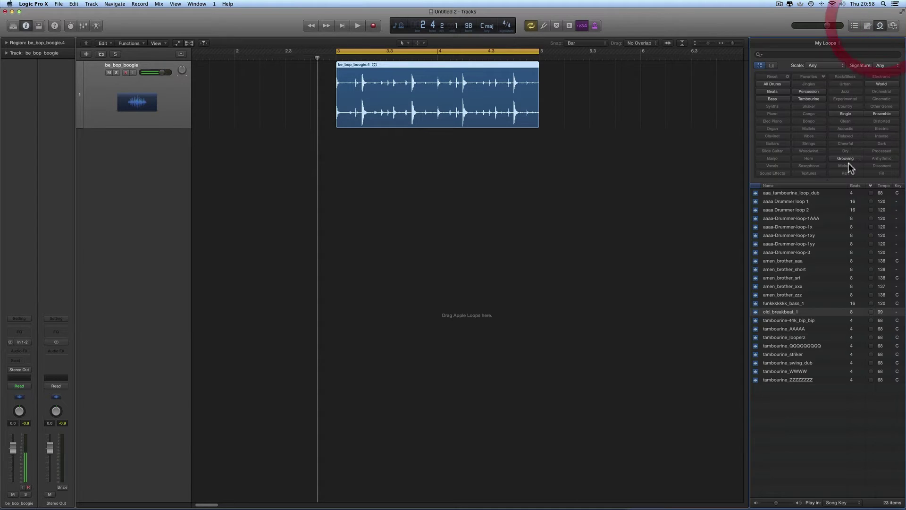
click(877, 27)
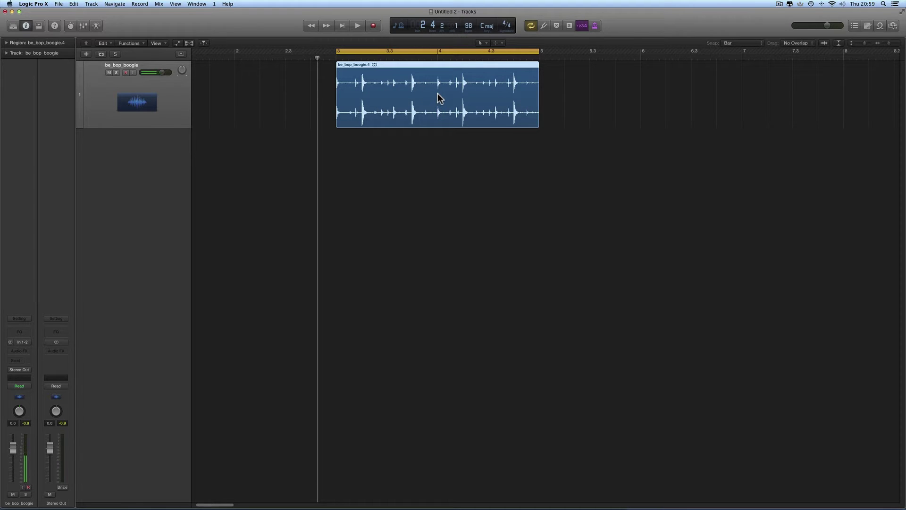
scroll(438, 92, left, 1)
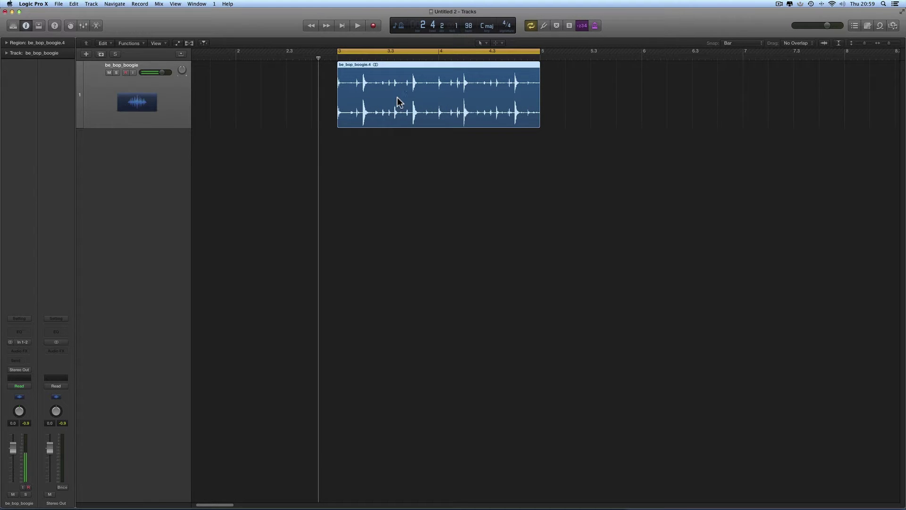
scroll(397, 98, right, 1)
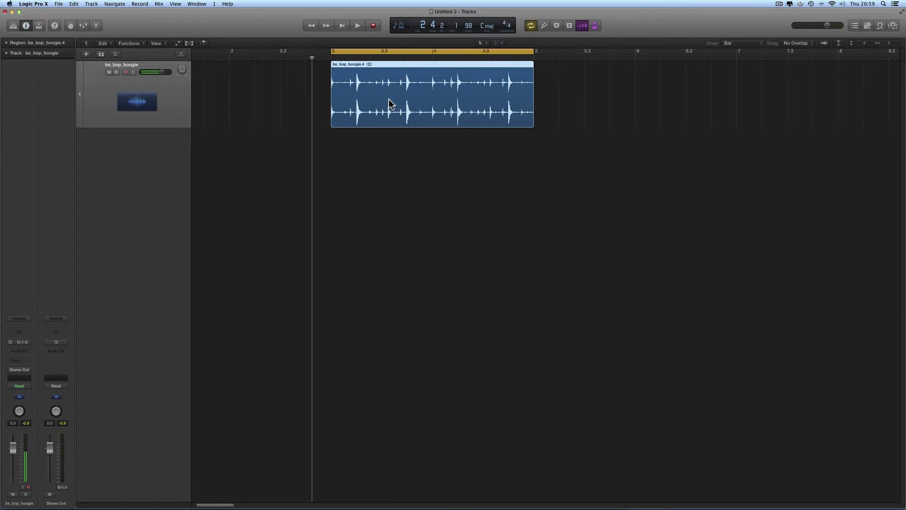
scroll(392, 99, up, 1)
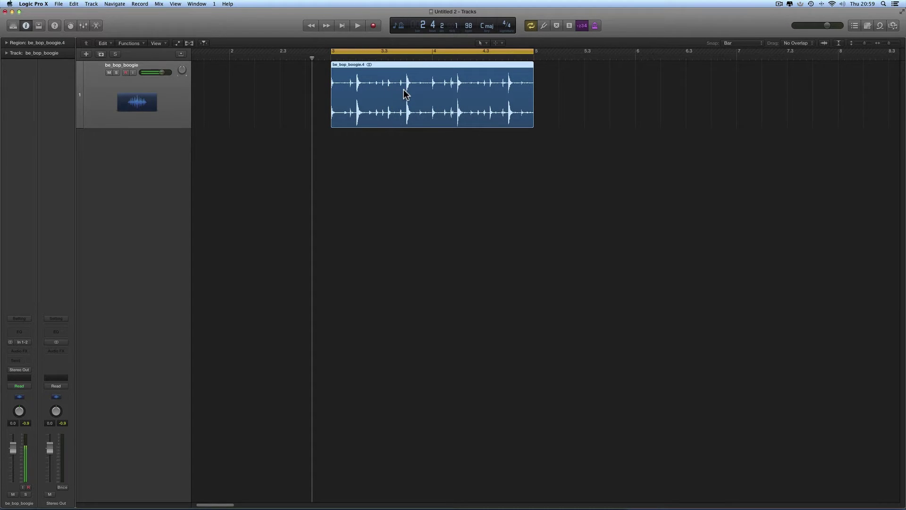
right_click(422, 169)
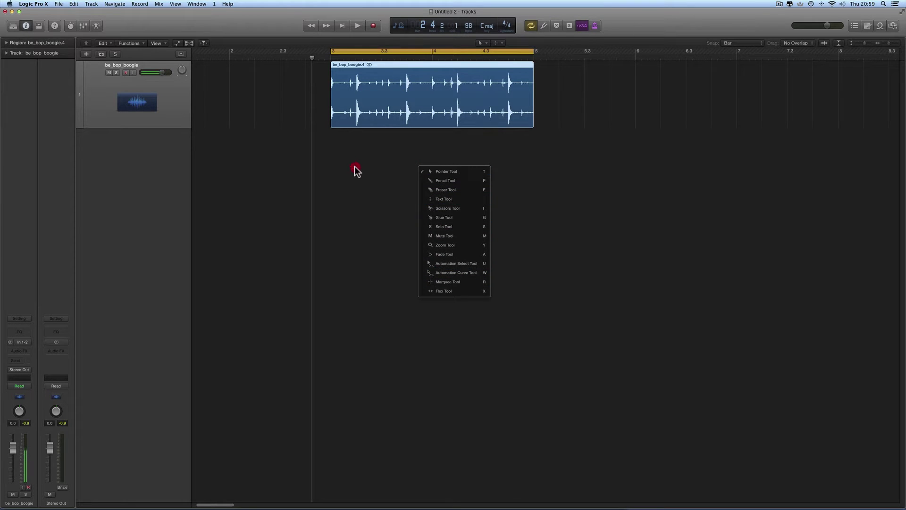
click(377, 161)
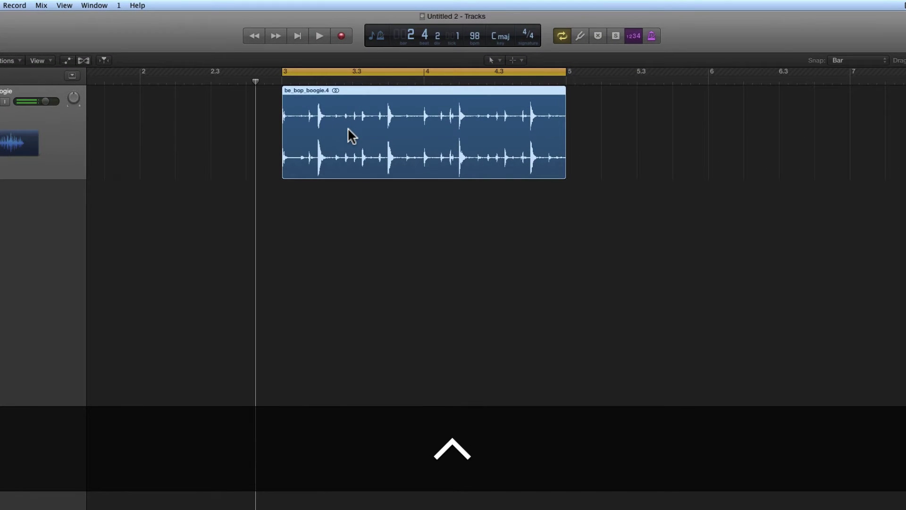
ctrl+click(378, 92)
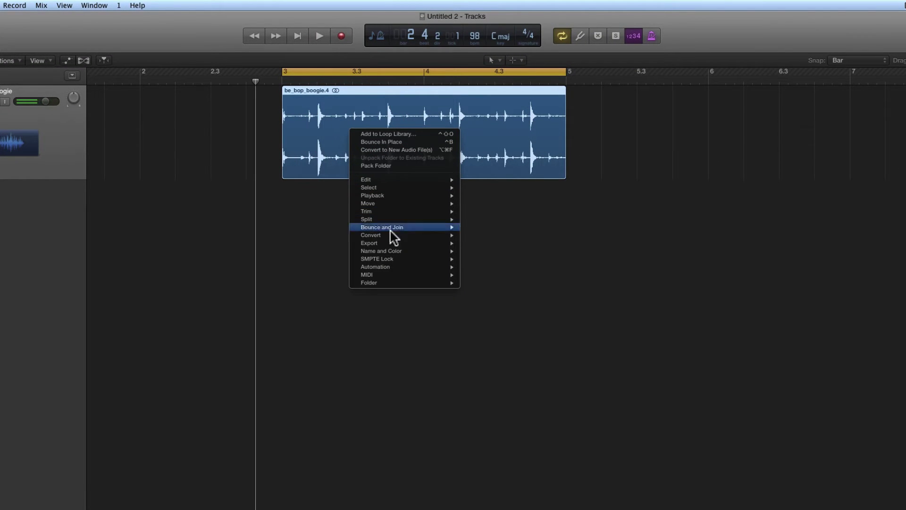
mouse_move(391, 243)
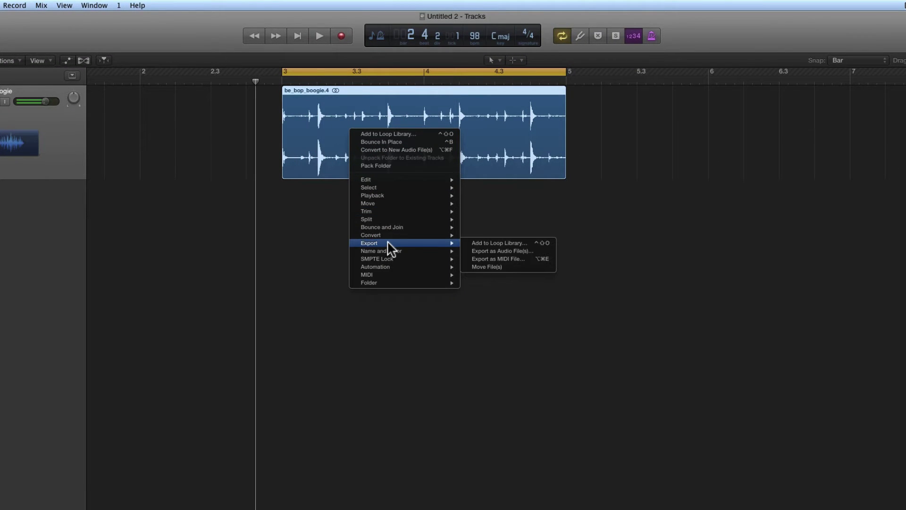
- Choose Add to Loop Library, name the loop breakbeat_2, and keep its type as Loop
click(535, 242)
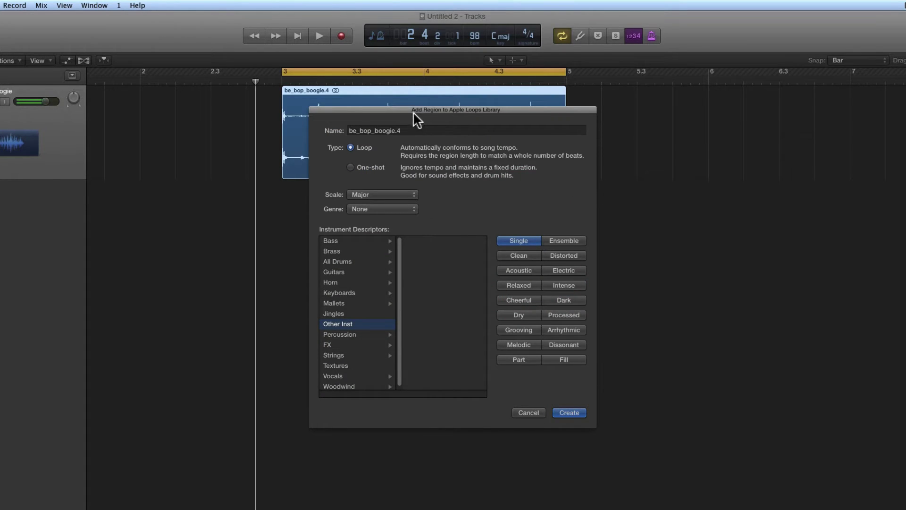
drag(413, 112, 392, 188)
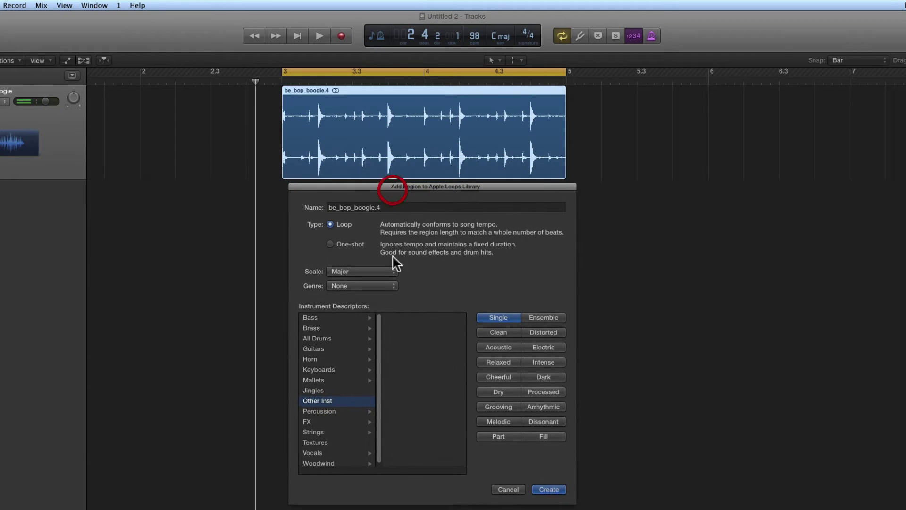
click(345, 209)
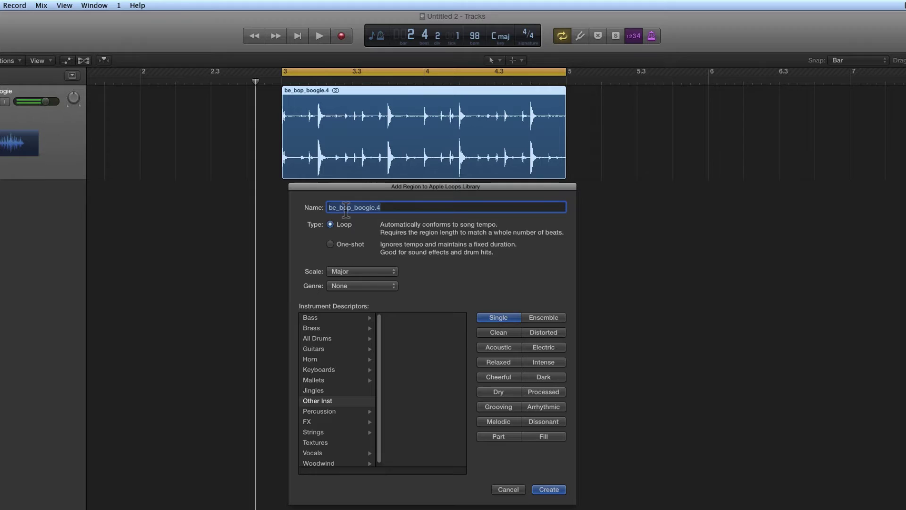
text(break)
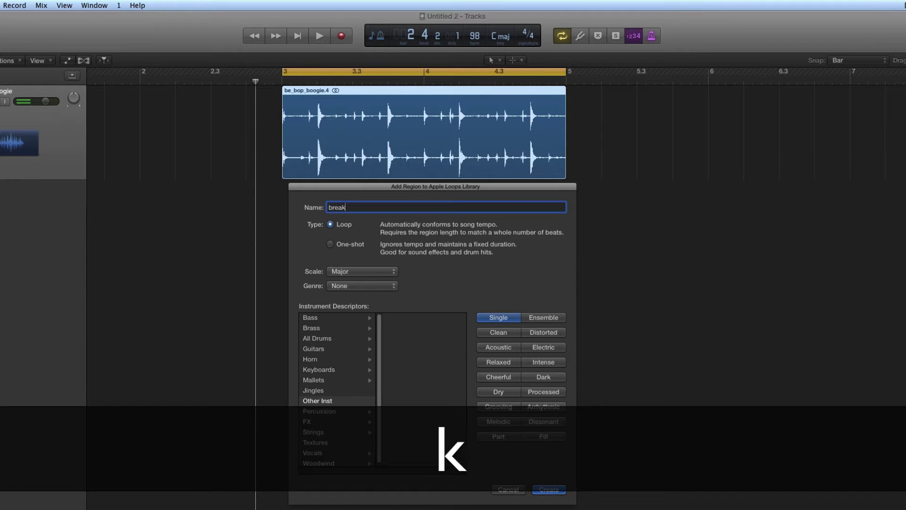
text(beat)
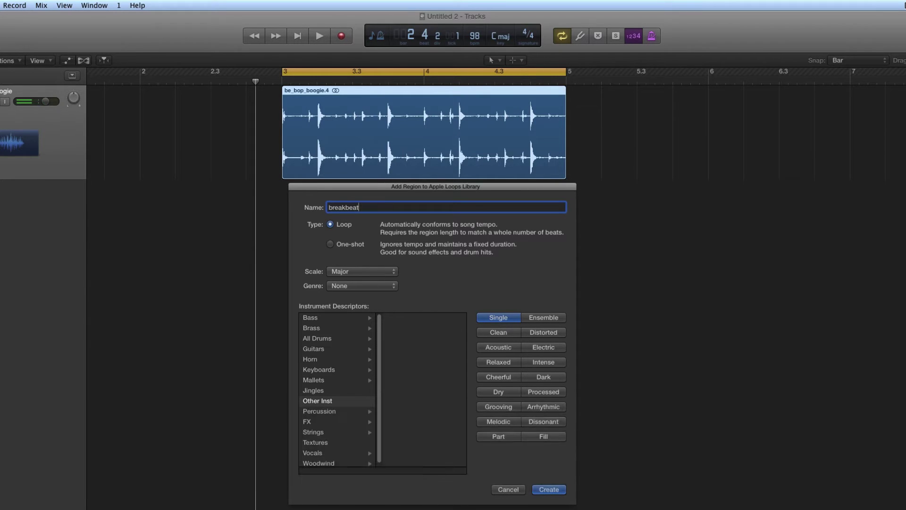
text(_2)
click(330, 244)
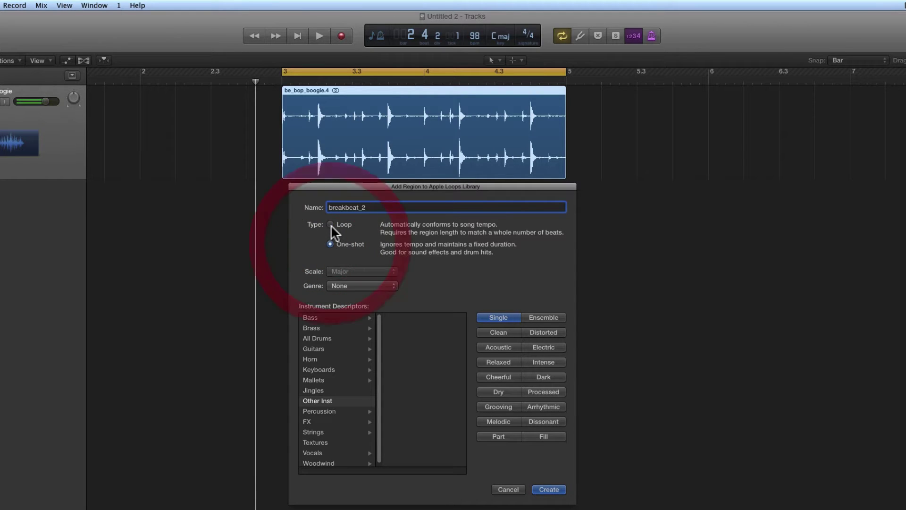
click(330, 224)
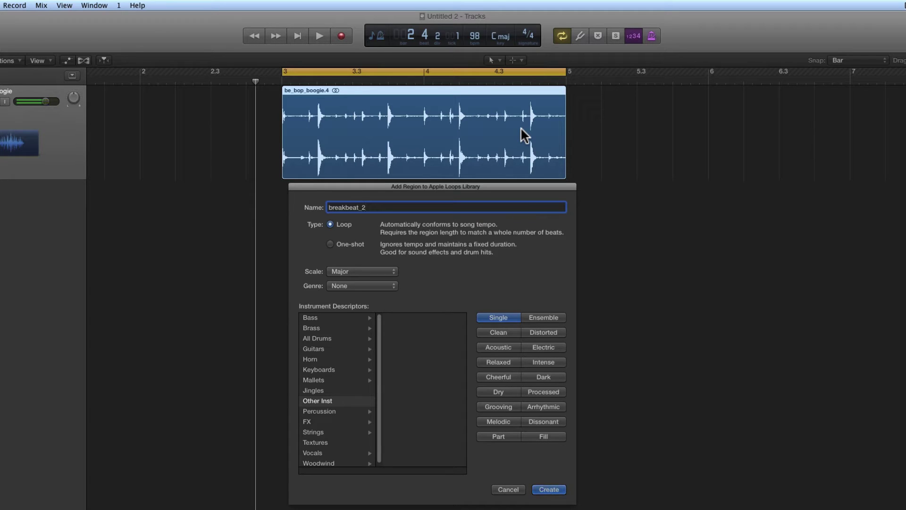
- Keep Scale Major and Genre None, tag it All Drums > Beats, Grooving, and create the loop
click(389, 271)
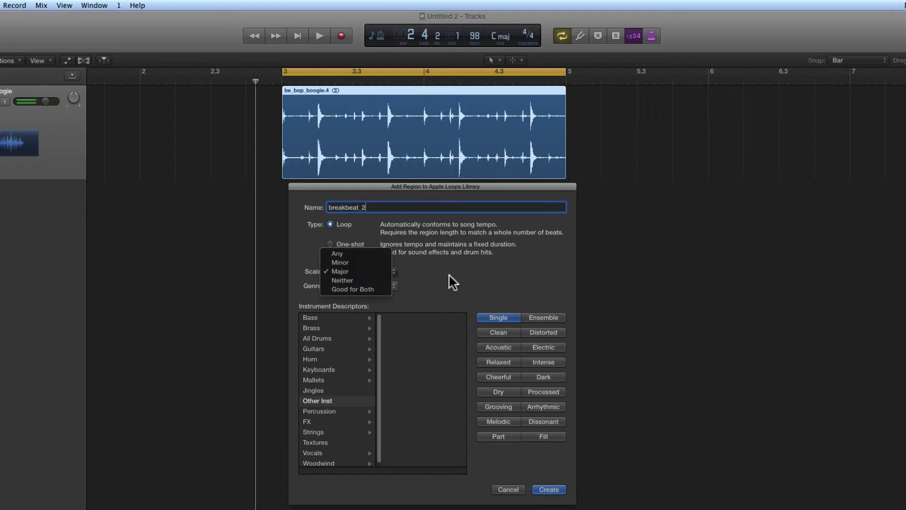
click(443, 276)
click(392, 285)
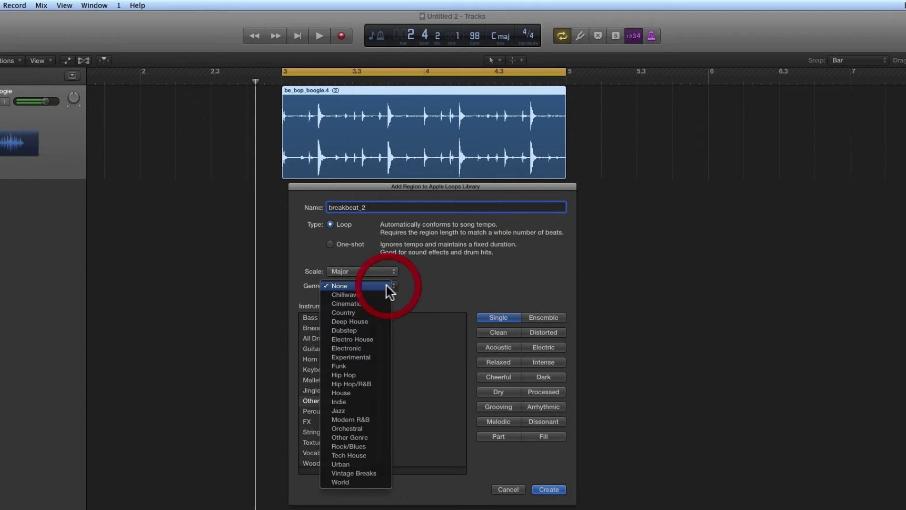
click(443, 269)
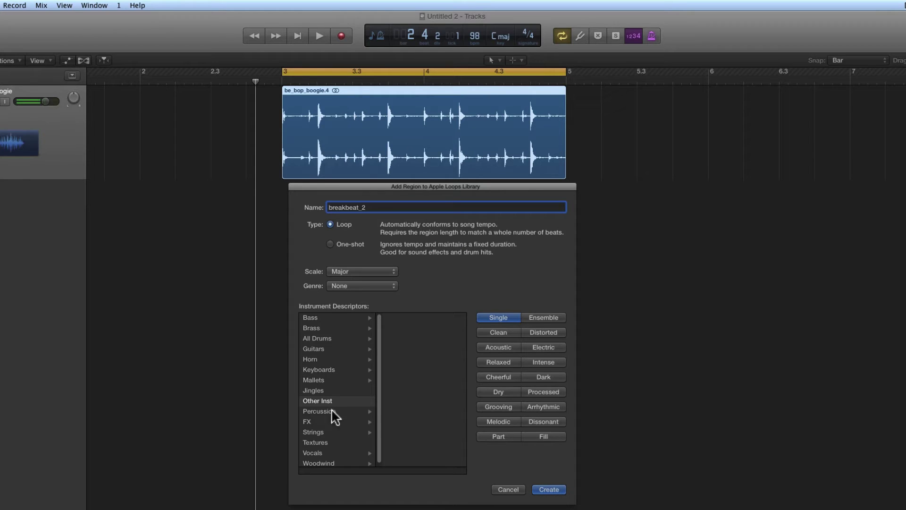
click(325, 337)
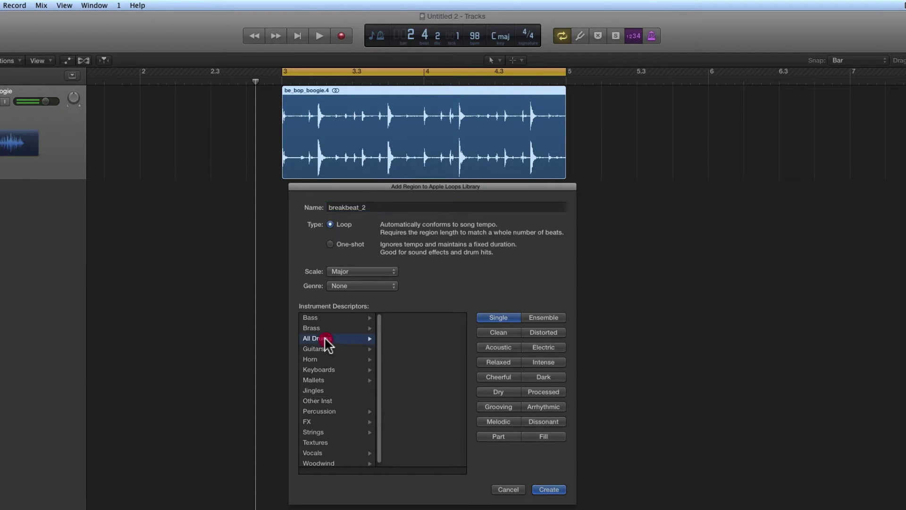
click(404, 327)
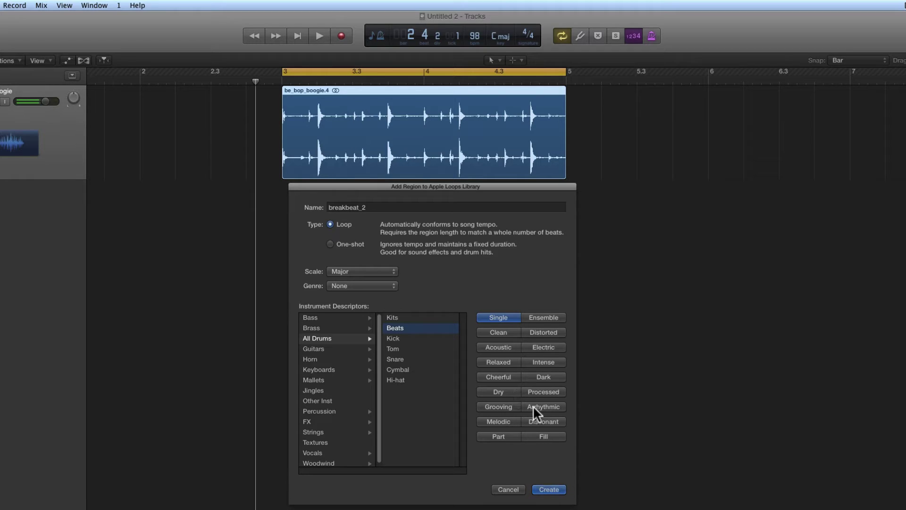
click(508, 406)
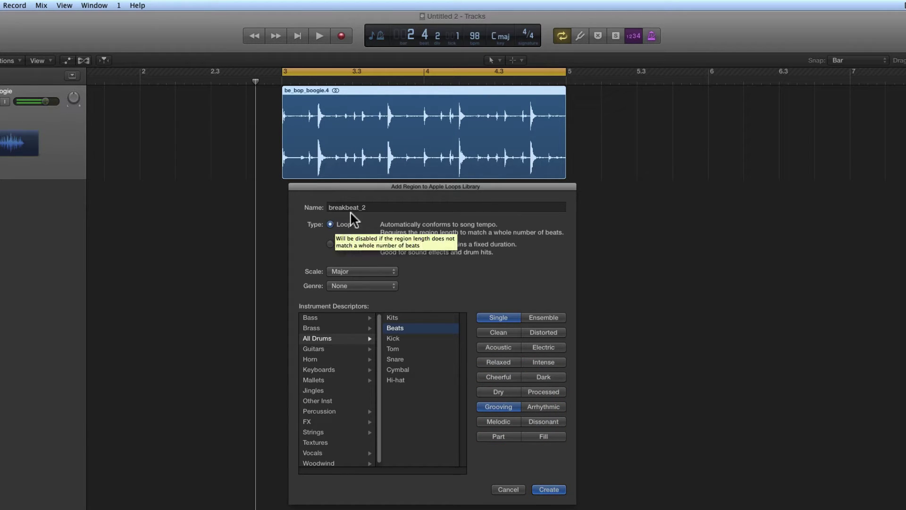
click(555, 490)
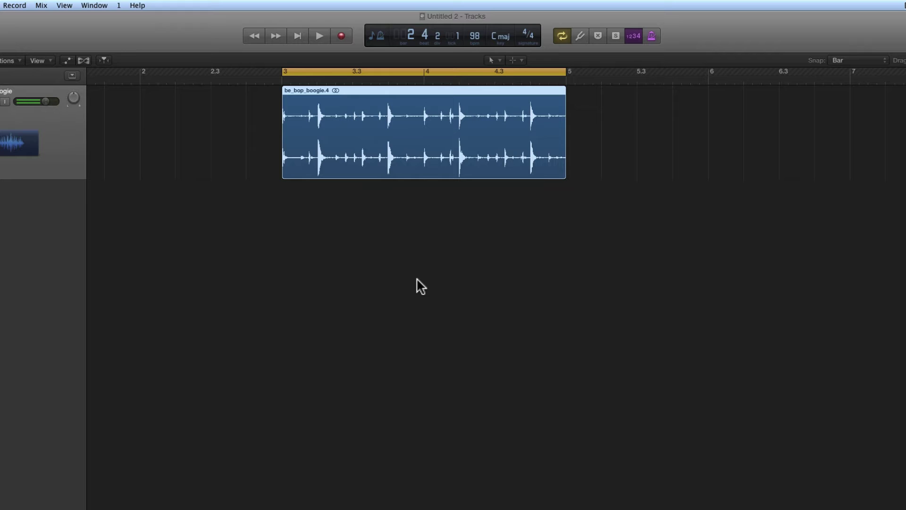
- Switch the Loop Browser to show only My Loops
key(Return)
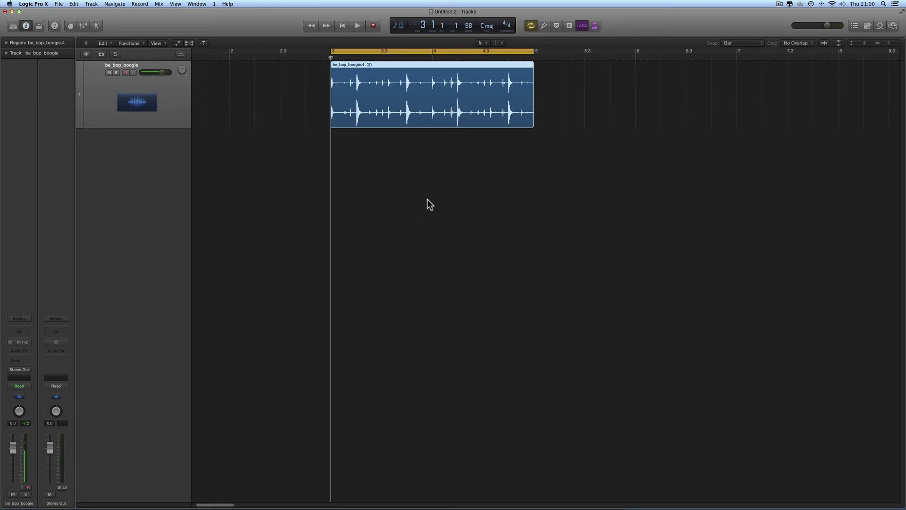
click(880, 26)
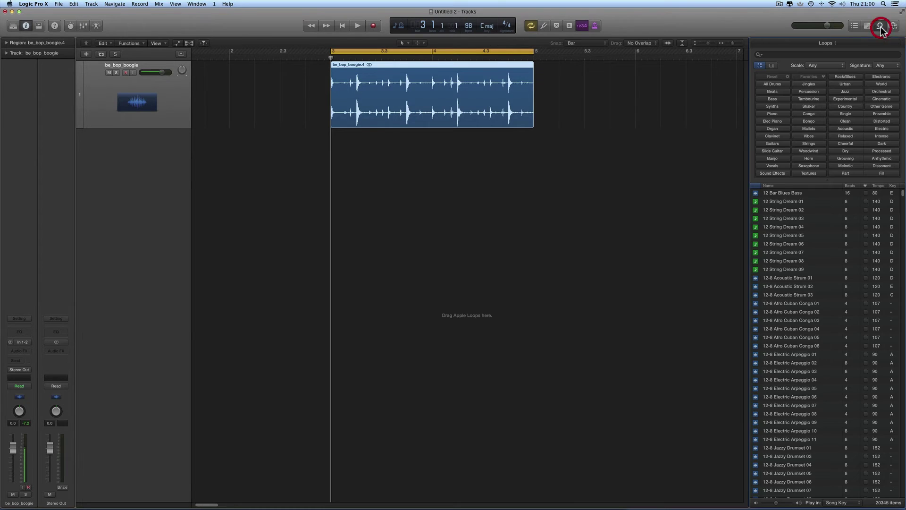
click(880, 26)
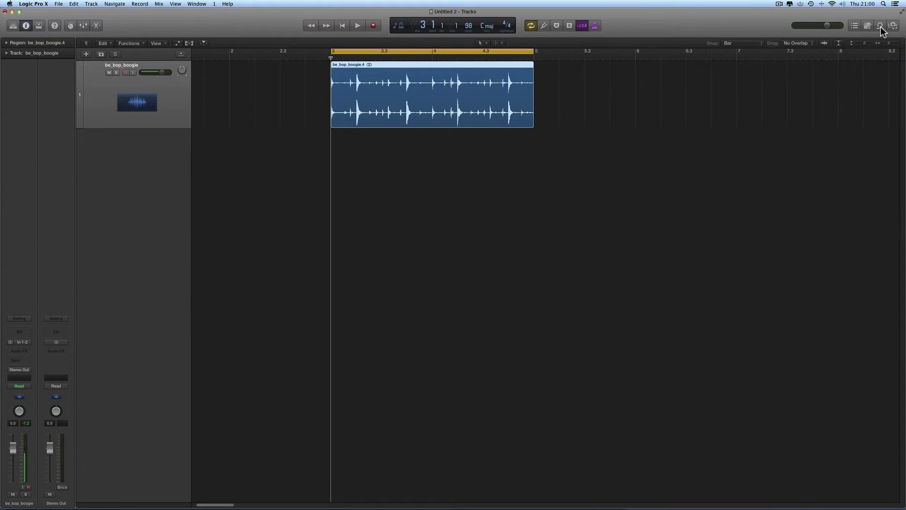
click(881, 26)
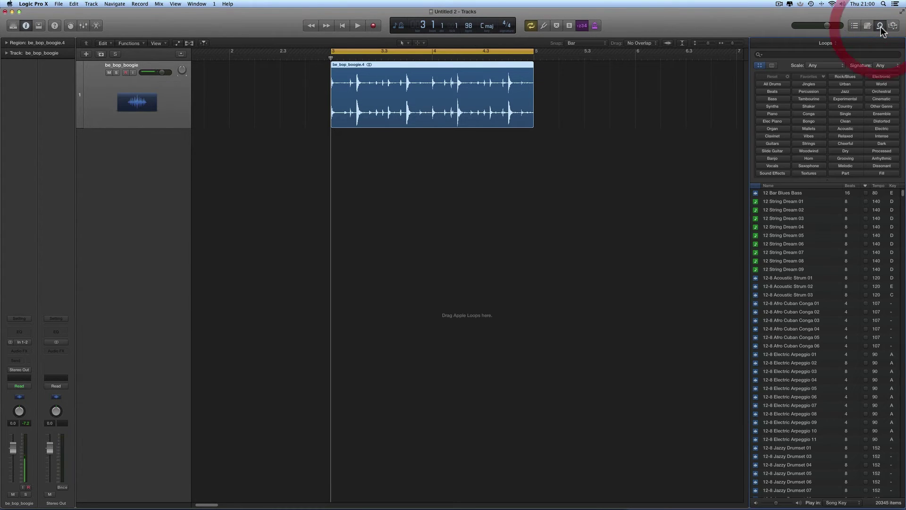
click(835, 44)
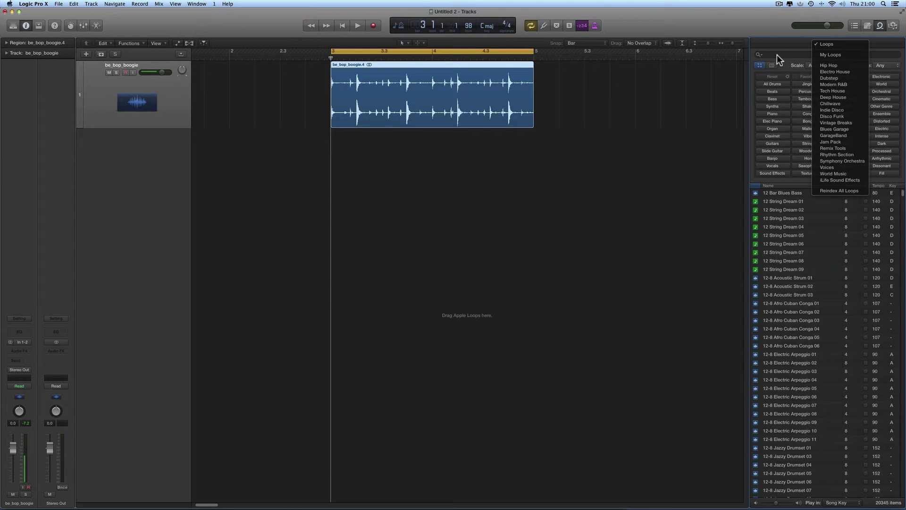
click(833, 56)
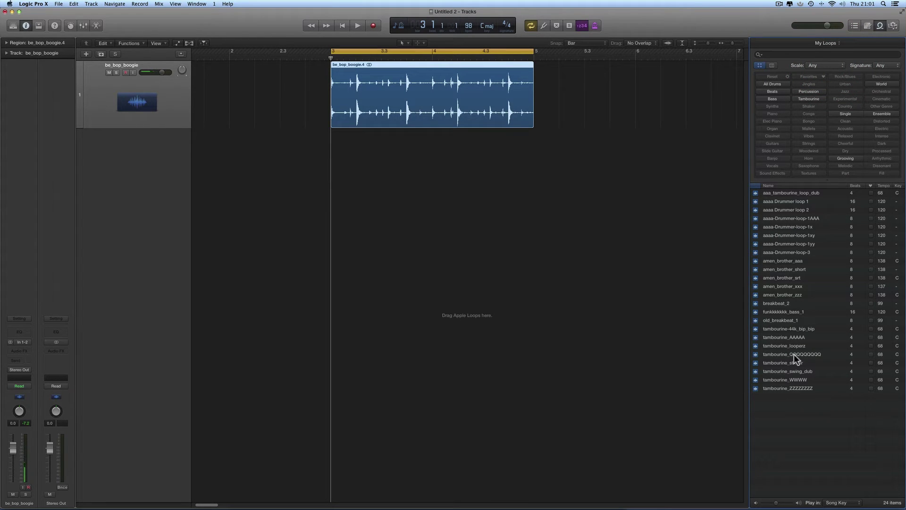
- Preview breakbeat_2, stop it, check the project tempo and reselect the drum region
click(780, 302)
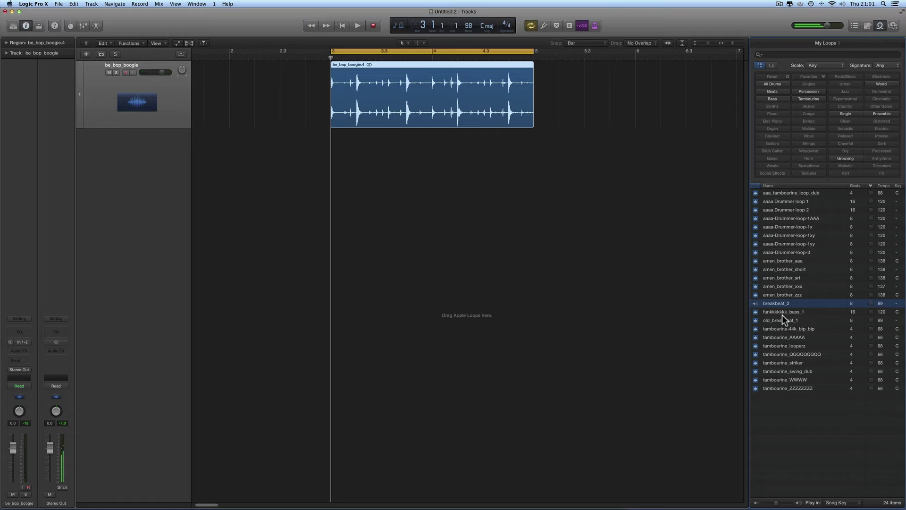
click(756, 304)
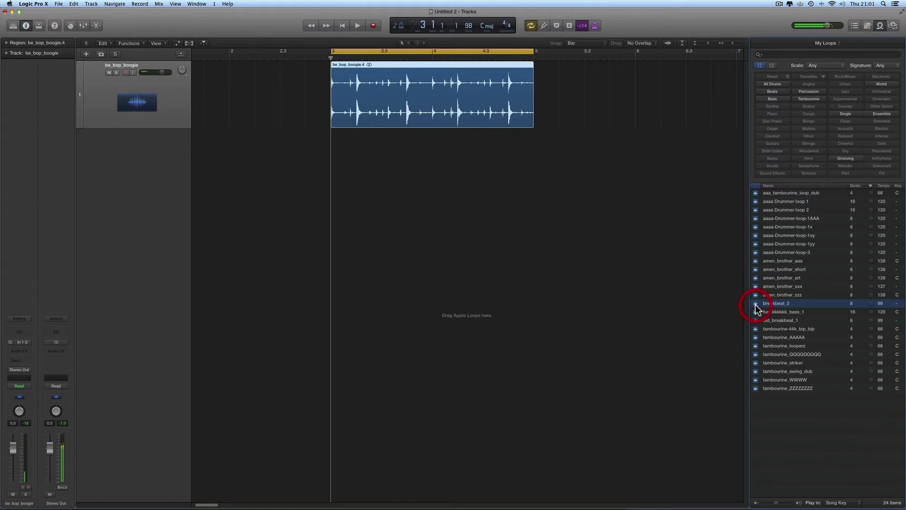
click(469, 28)
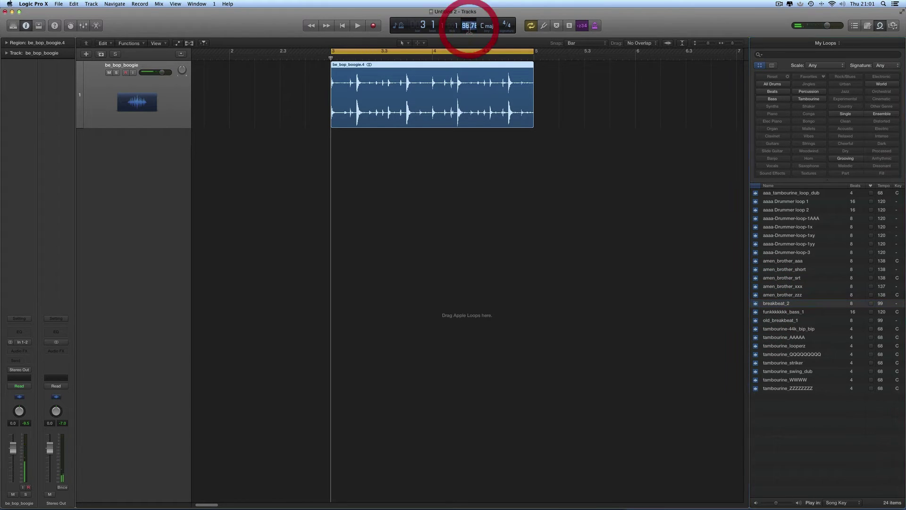
click(438, 101)
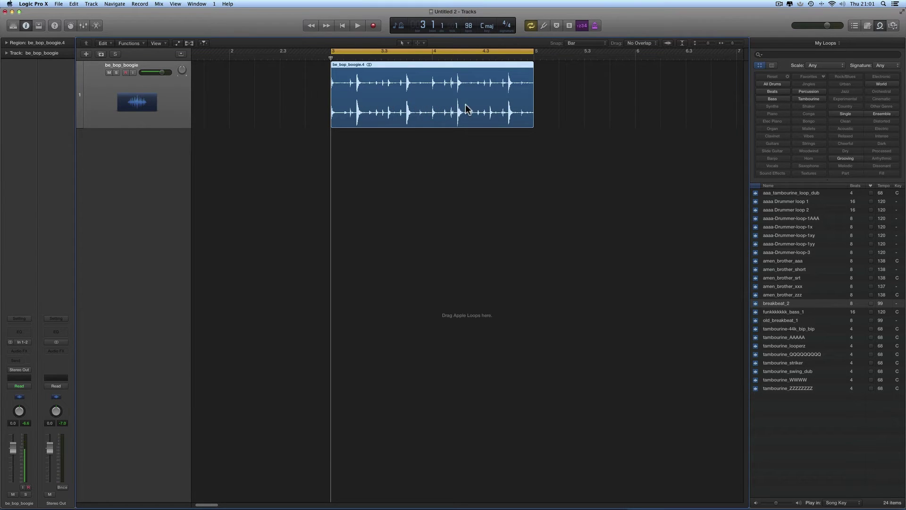
- Set the tempo to 120 and drop breakbeat_2 onto a new track at bars 3 to 5
double_click(469, 26)
text(120)
key(Return)
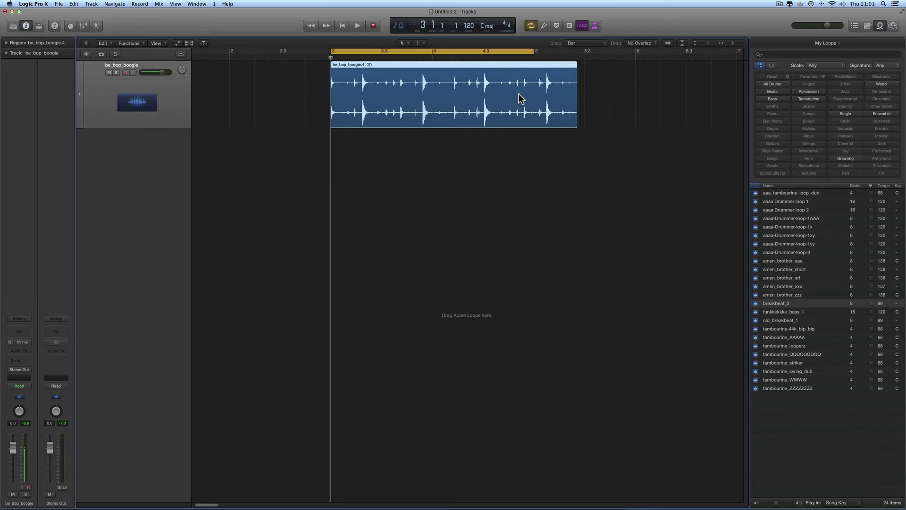
drag(774, 305, 355, 171)
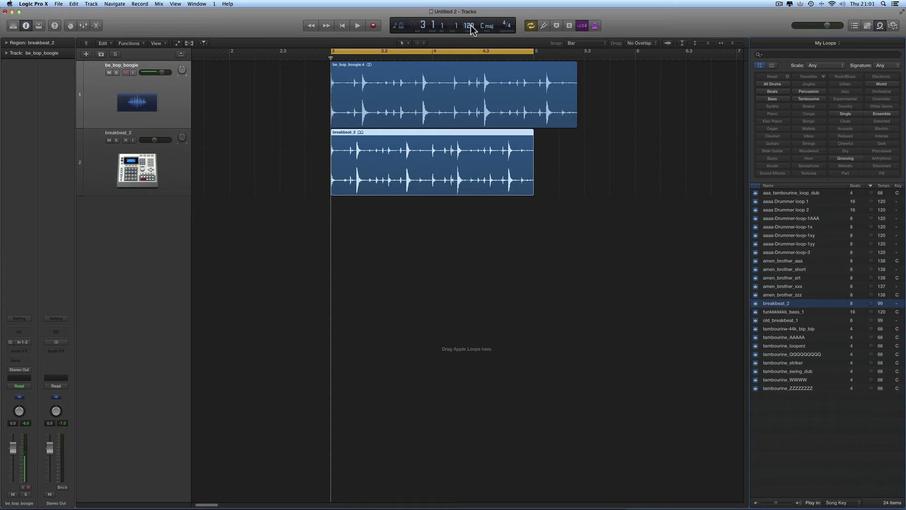
- Mute be_bop_boogie, reset breakbeat_2 to 0 dB, and play it at tempo 140
click(109, 72)
key(space)
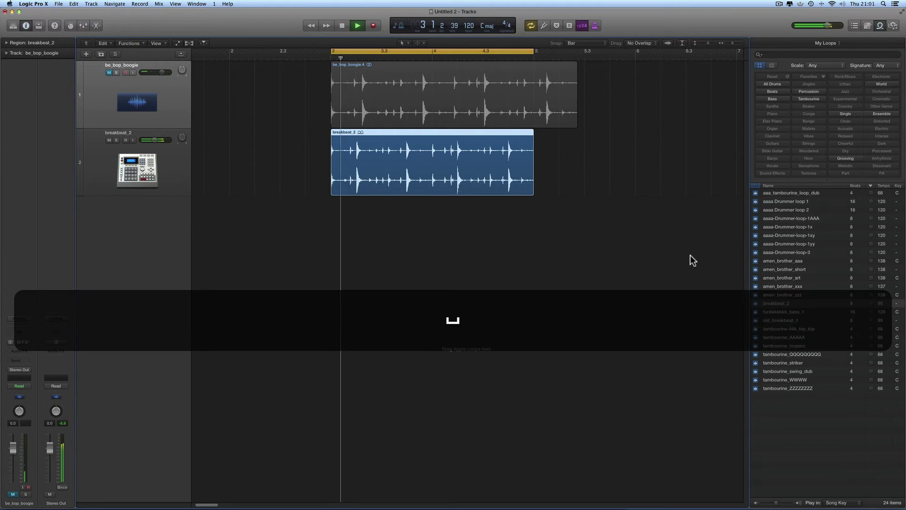
key(space)
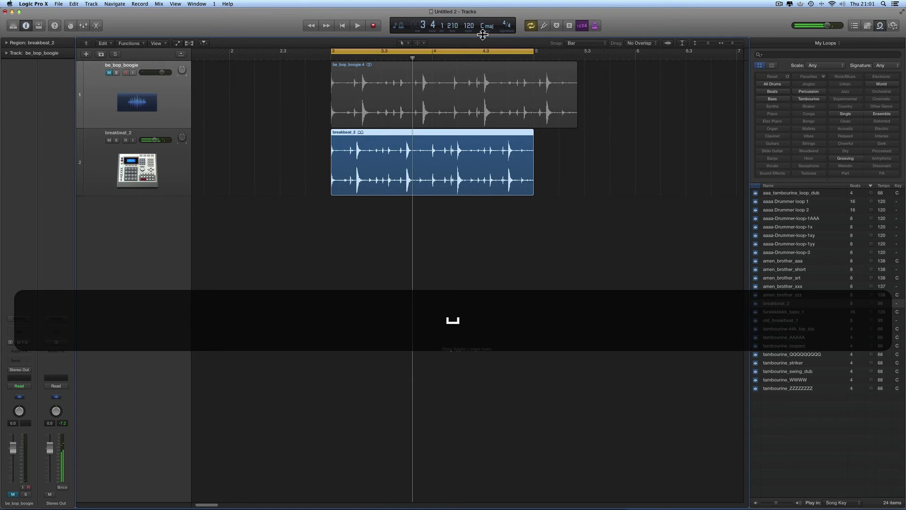
double_click(469, 26)
text(140)
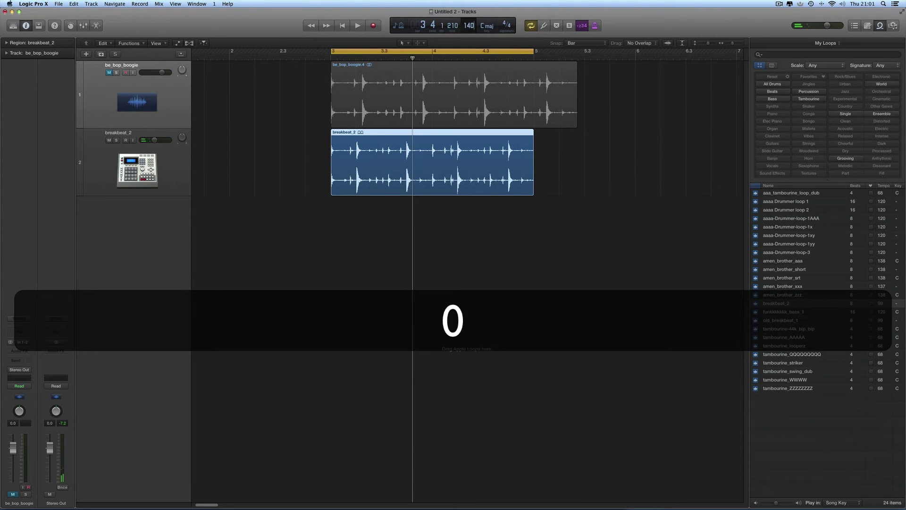
key(Return)
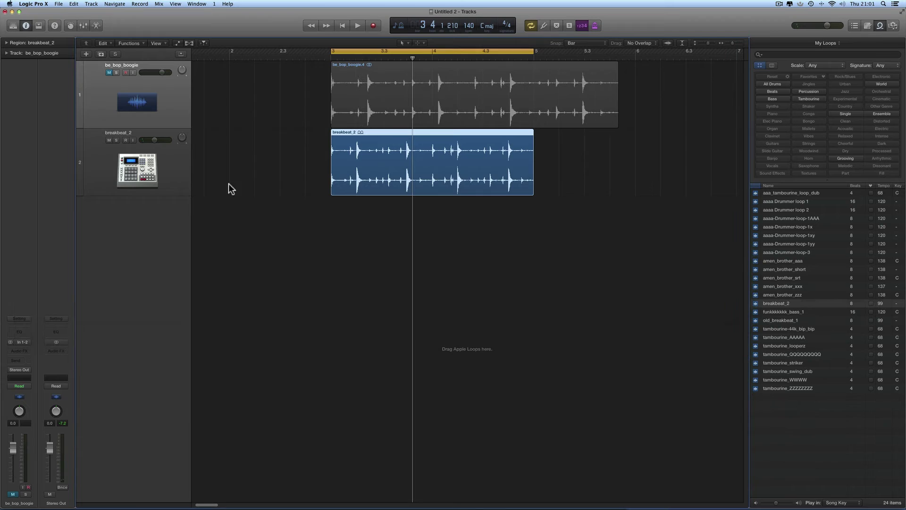
alt+click(154, 141)
key(space)
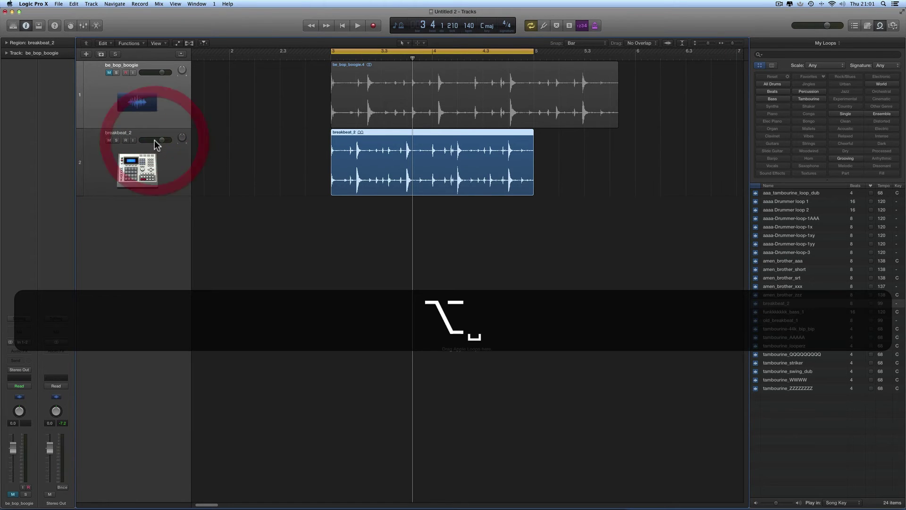
key(space)
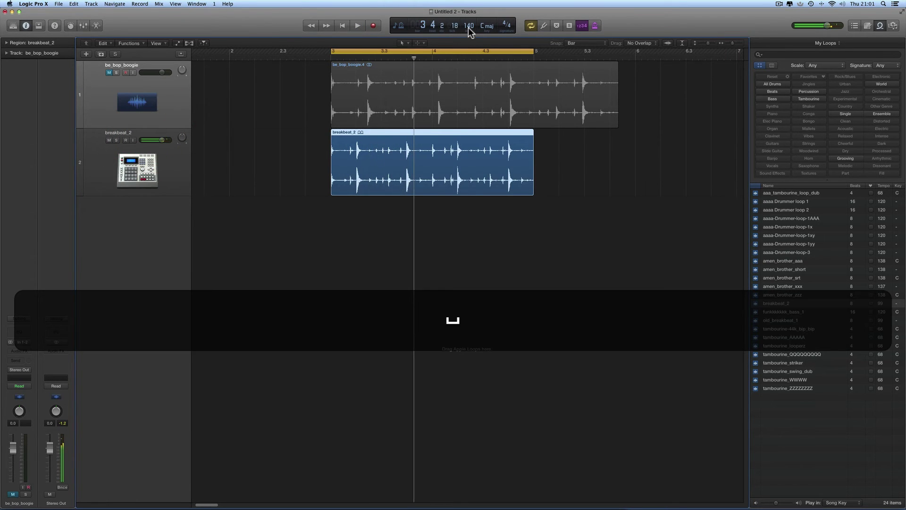
- Play breakbeat_2 again at tempo 80, then hide the Loop Browser
text(80)
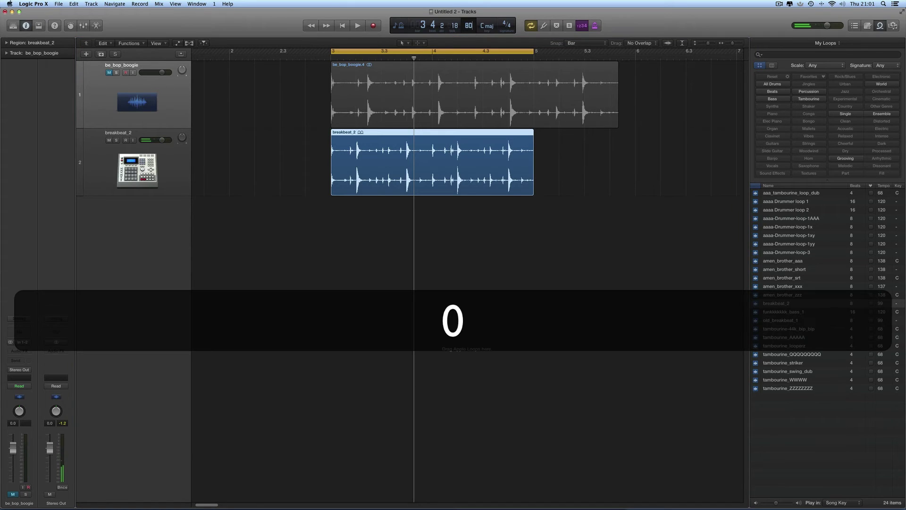
key(Return)
key(space)
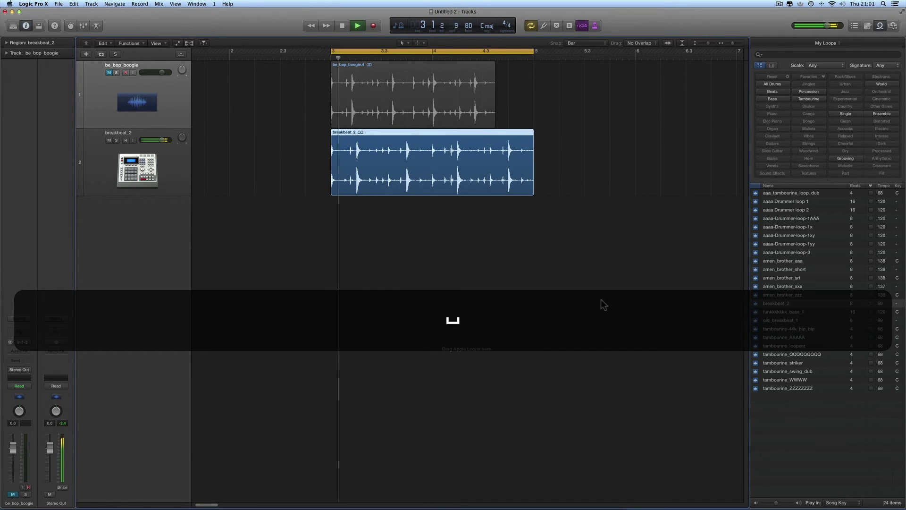
key(space)
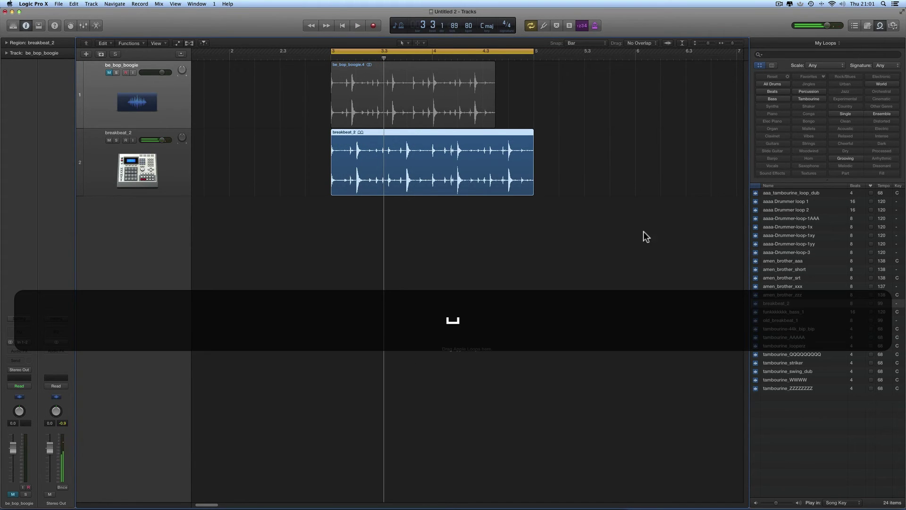
click(880, 26)
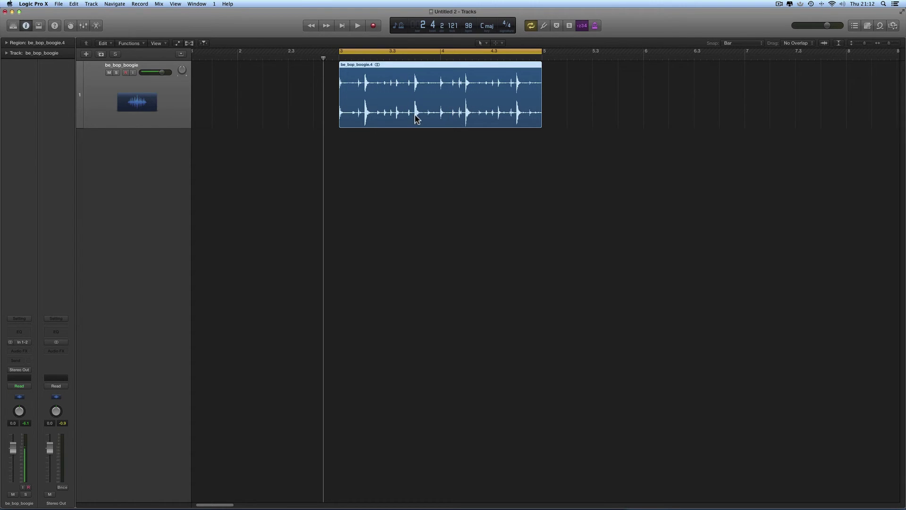
- Drag the LCD tempo from 98 up to 100 so be_bop_boogie runs past bar 5
scroll(416, 115, right, 1)
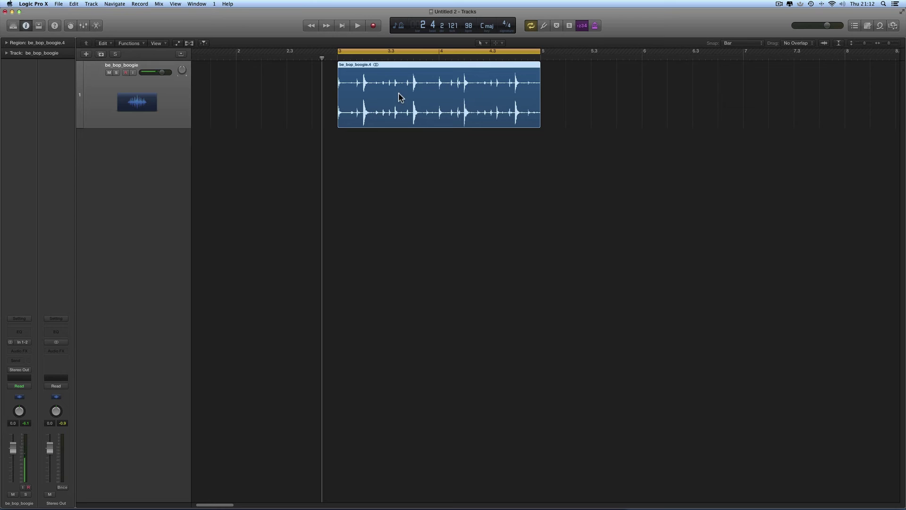
click(469, 27)
drag(469, 27, 469, 21)
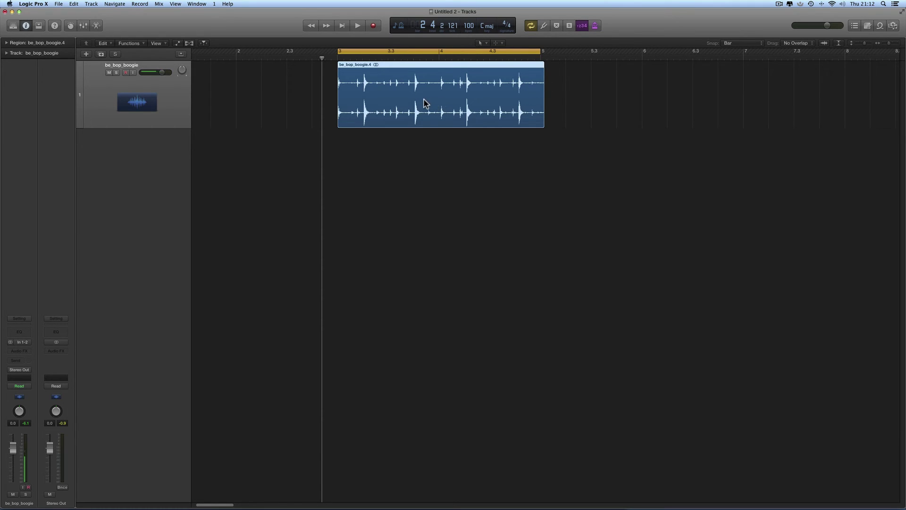
scroll(406, 101, right, 1)
right_click(396, 99)
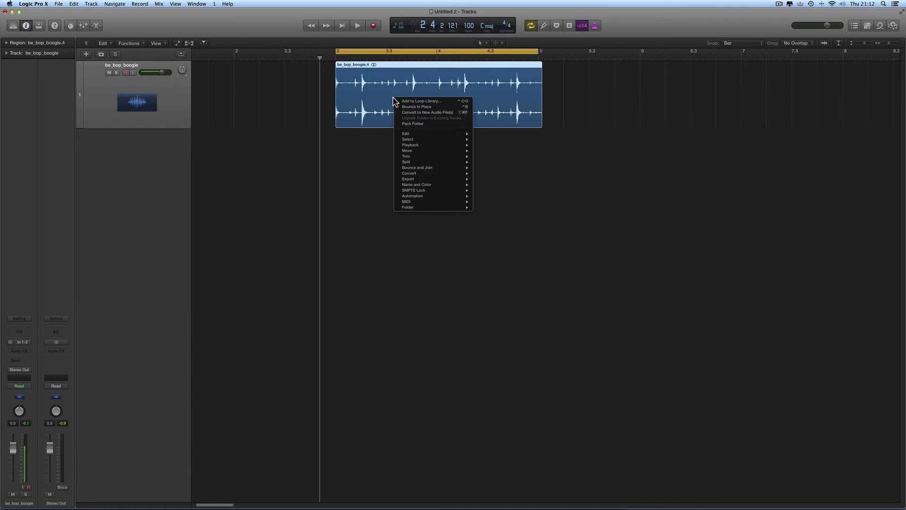
mouse_move(415, 174)
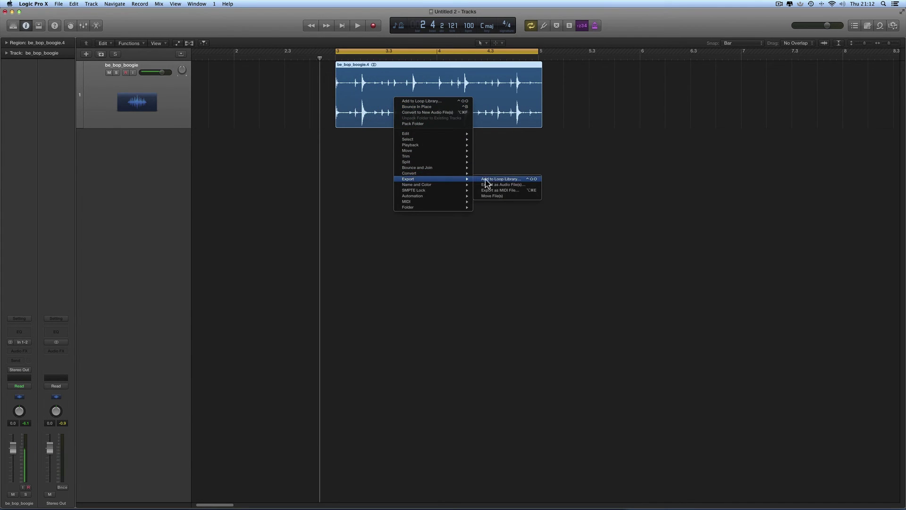
click(514, 183)
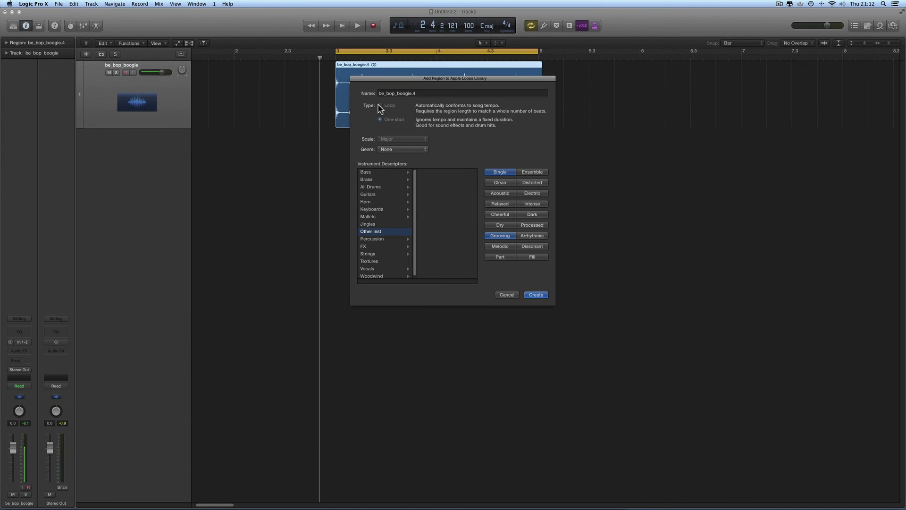
click(380, 107)
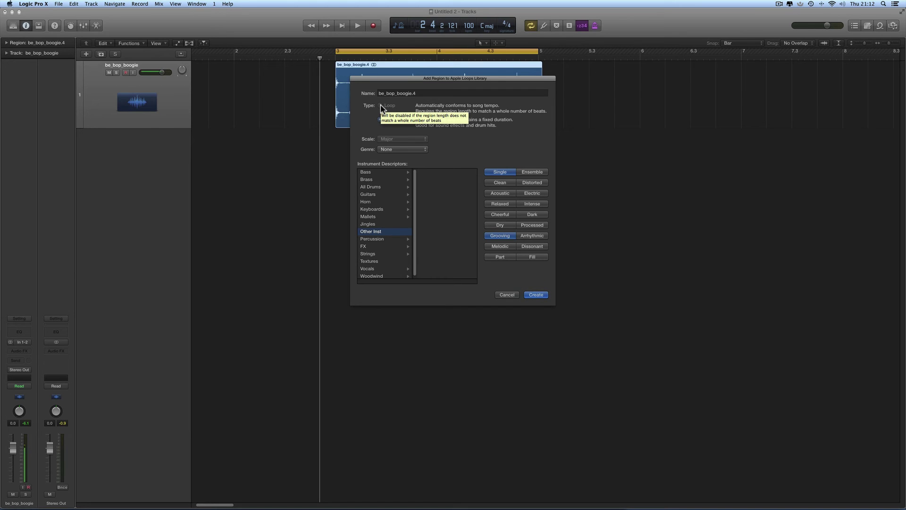
click(509, 295)
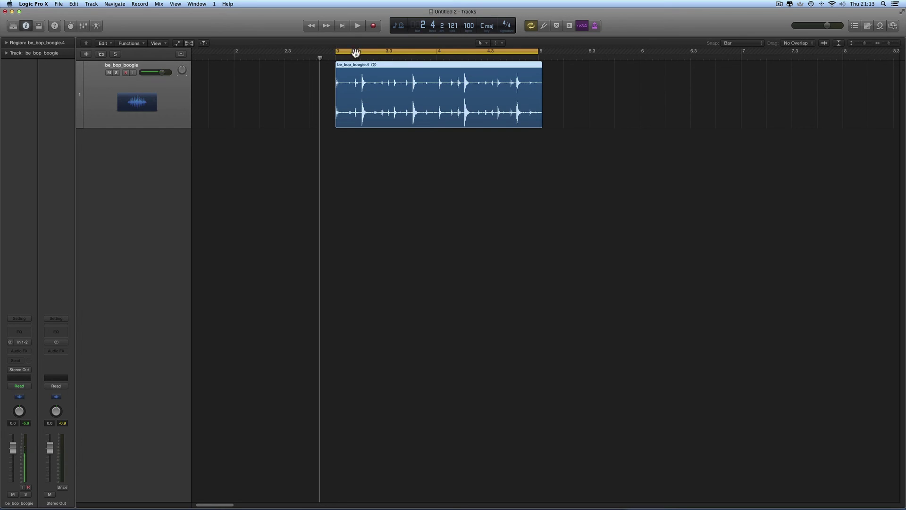
- Apply Adjust Tempo by Selection and Locators globally to be_bop_boogie, restoring tempo 98
double_click(416, 94)
click(514, 297)
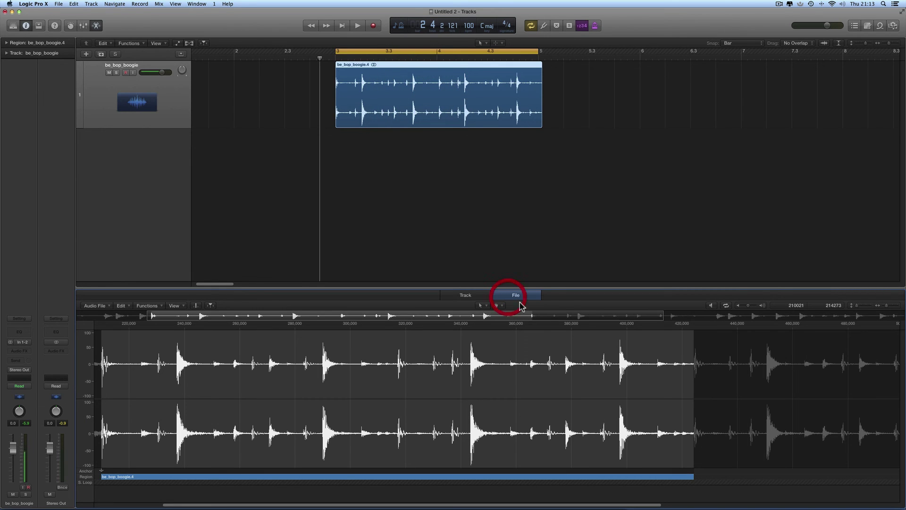
click(157, 306)
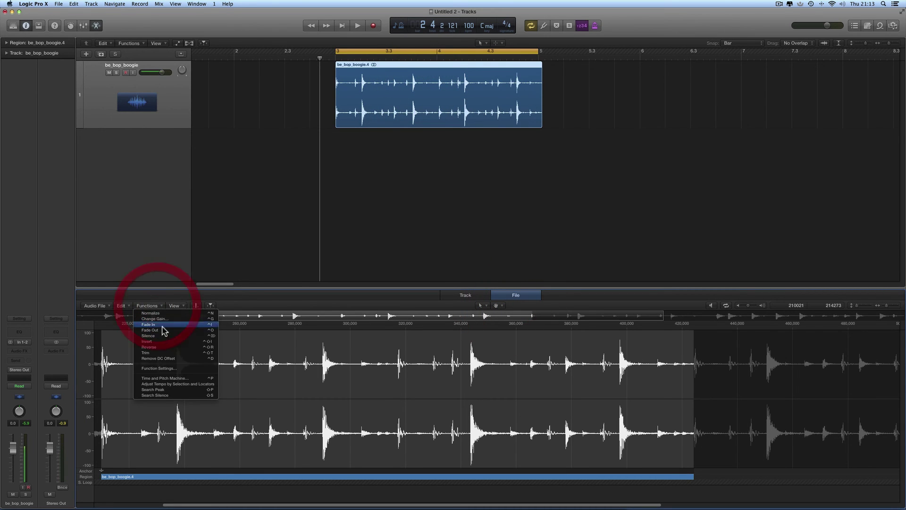
click(175, 383)
click(474, 164)
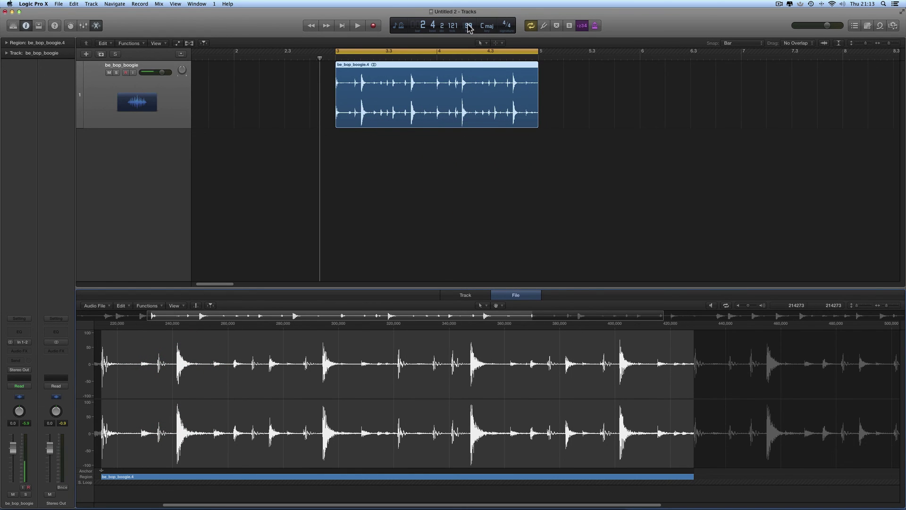
click(97, 26)
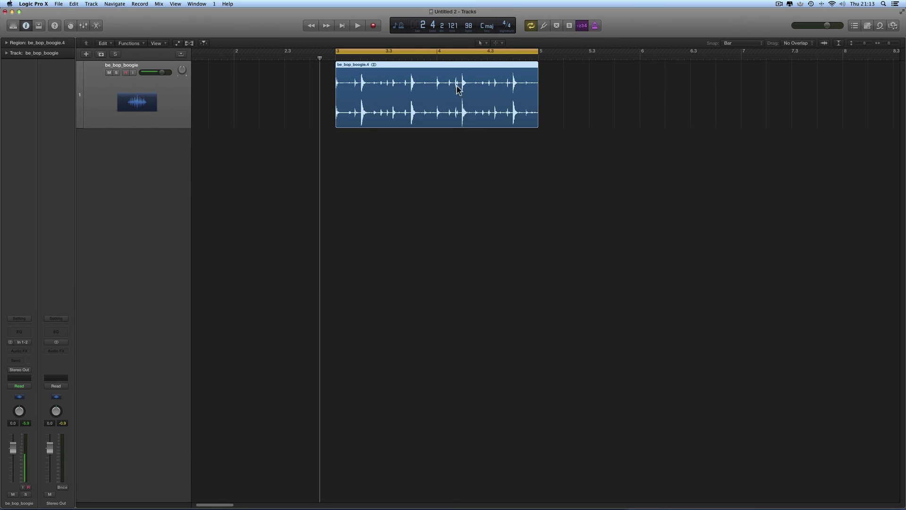
right_click(392, 107)
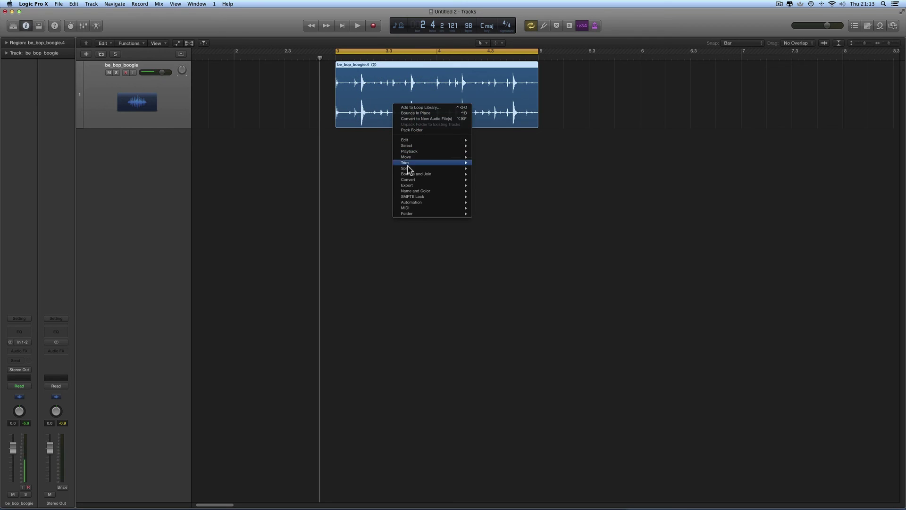
mouse_move(409, 186)
click(507, 185)
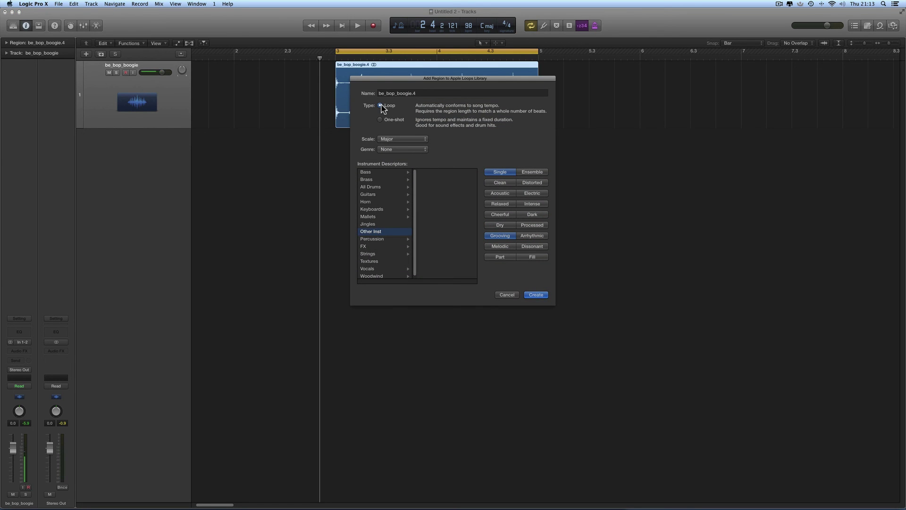
click(506, 295)
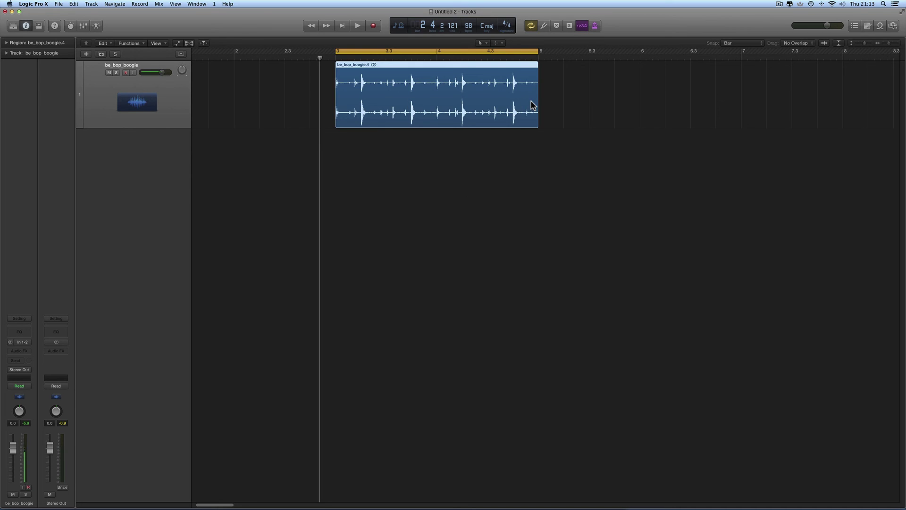
double_click(420, 100)
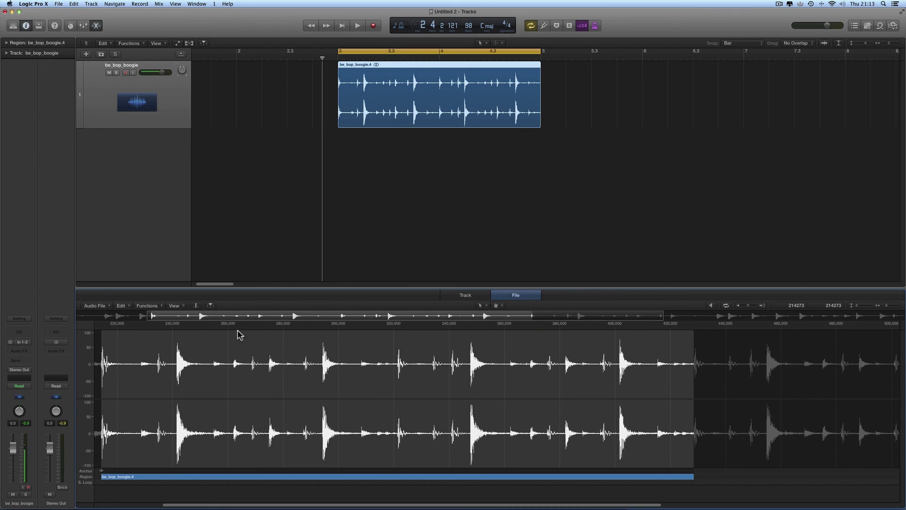
click(155, 306)
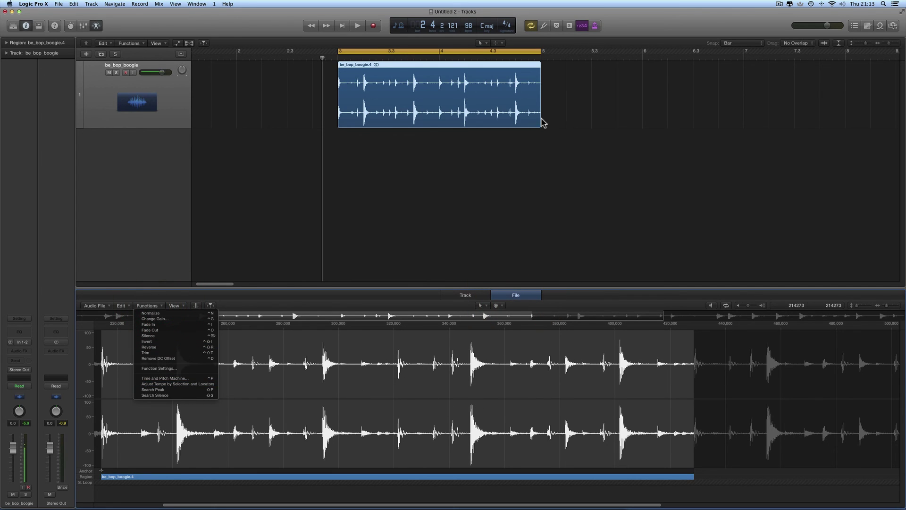
click(96, 26)
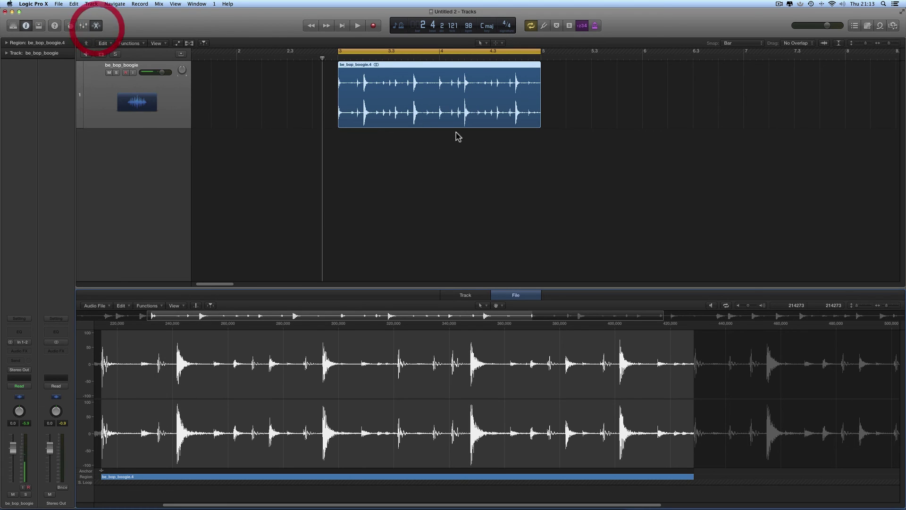
click(97, 26)
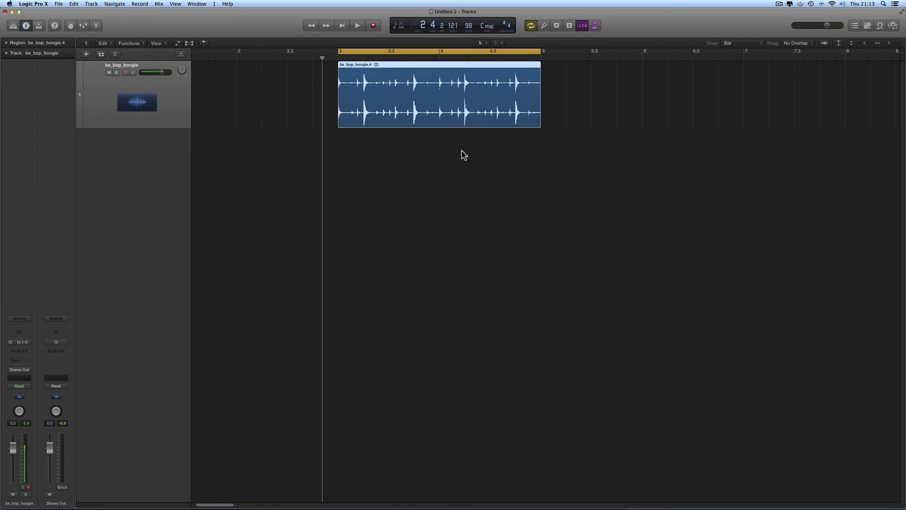